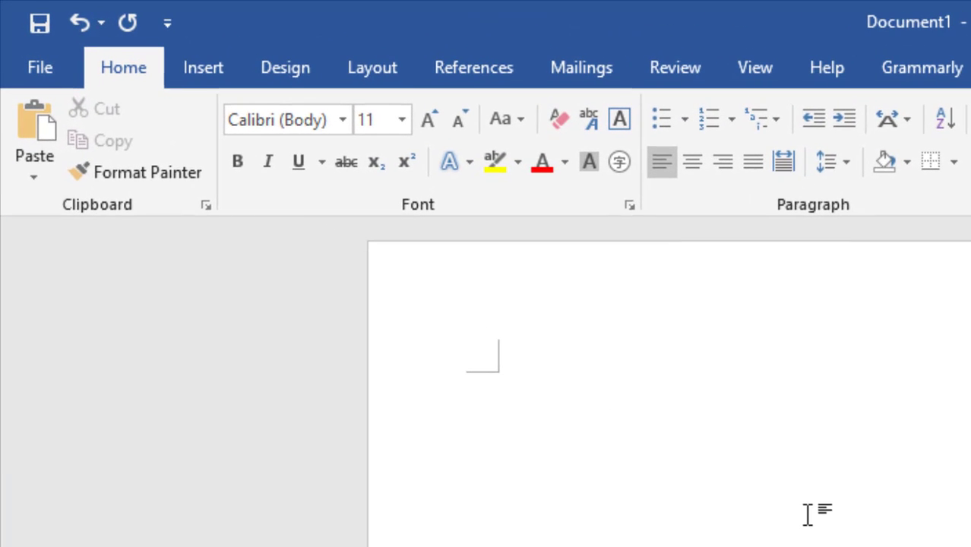
# - Type the nonsense word 'sdfjasf' in the Word document, select it, then deselect it
pyautogui.write('sdfjasf')
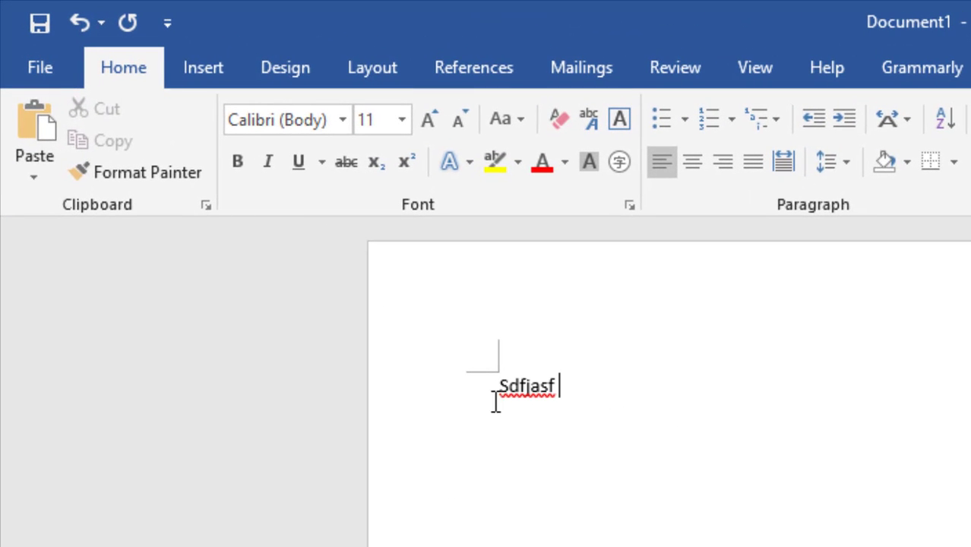
pyautogui.moveTo(496, 389); pyautogui.dragTo(580, 394)
pyautogui.click(589, 424)
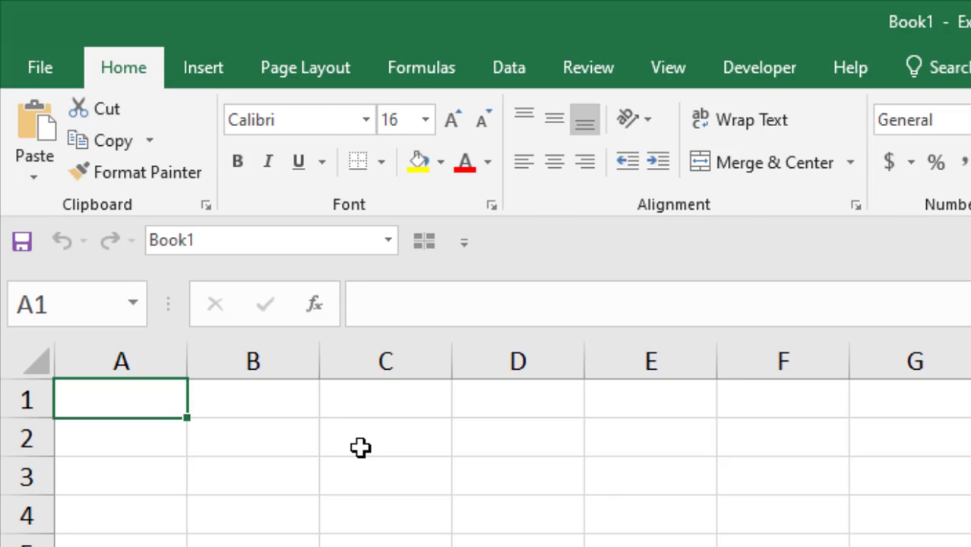
# - With the Review tab showing, enter 'sdasdasd' in cell A2 and reselect A2
pyautogui.click(597, 68)
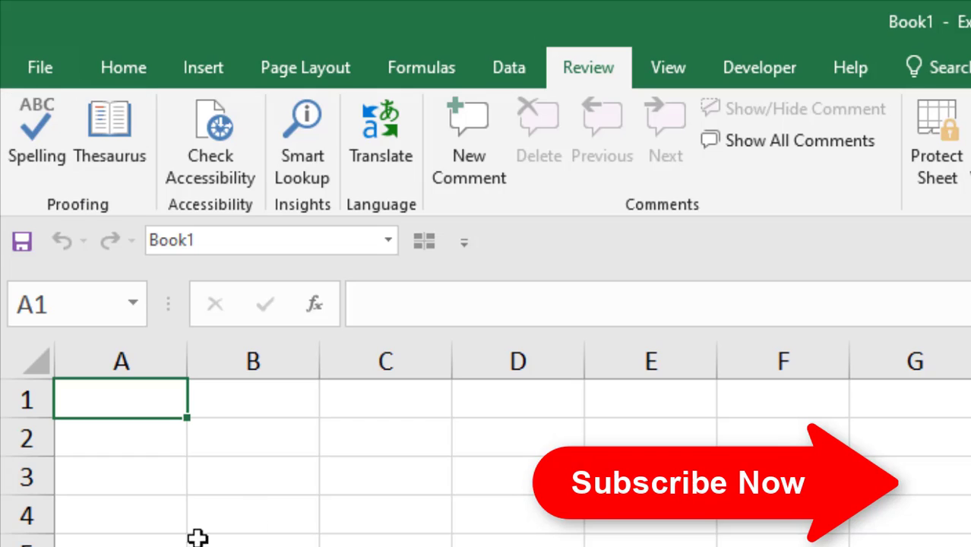
pyautogui.click(145, 444)
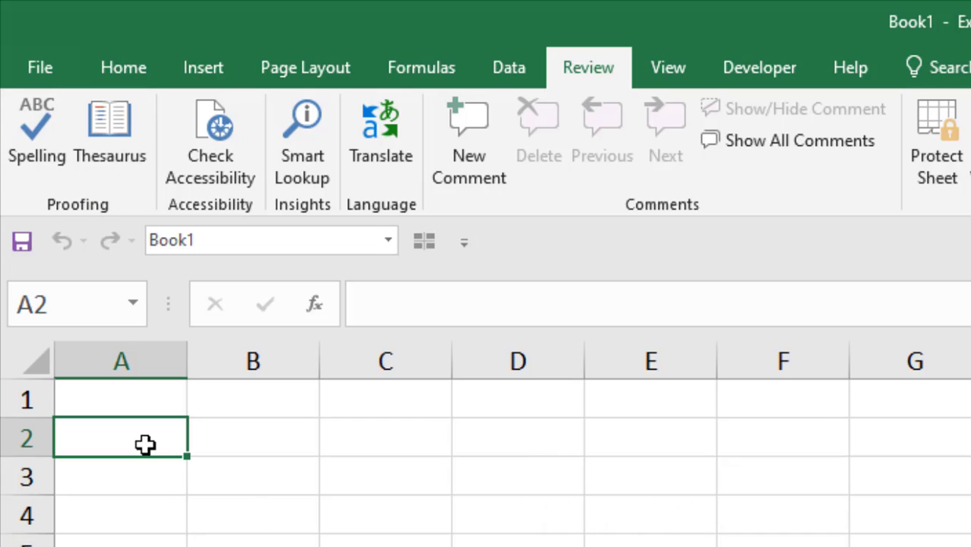
pyautogui.write('sdasdasd')
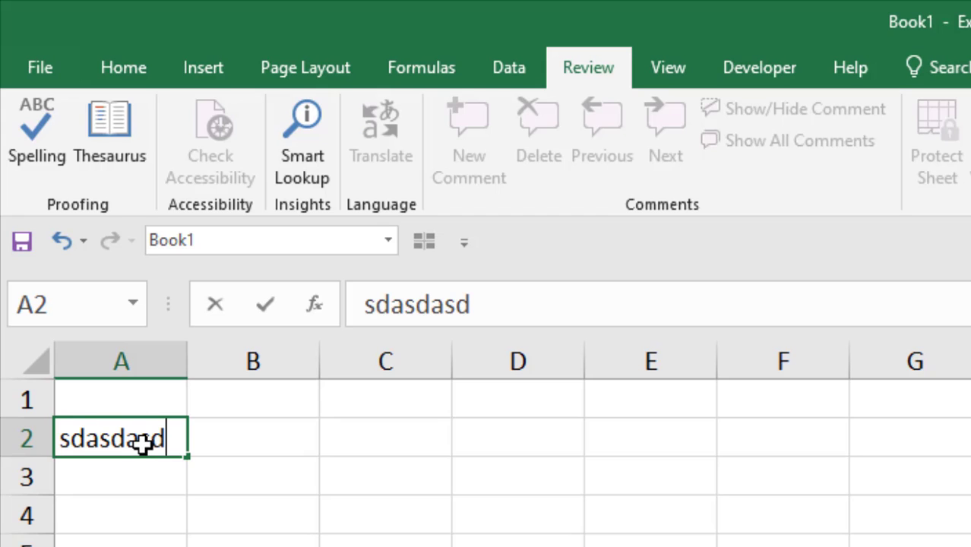
pyautogui.press('Return')
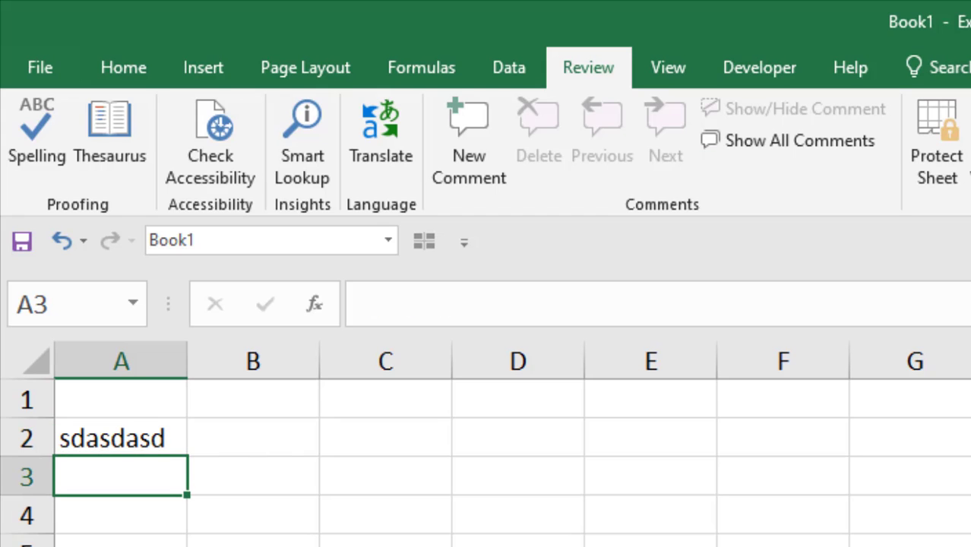
pyautogui.click(126, 440)
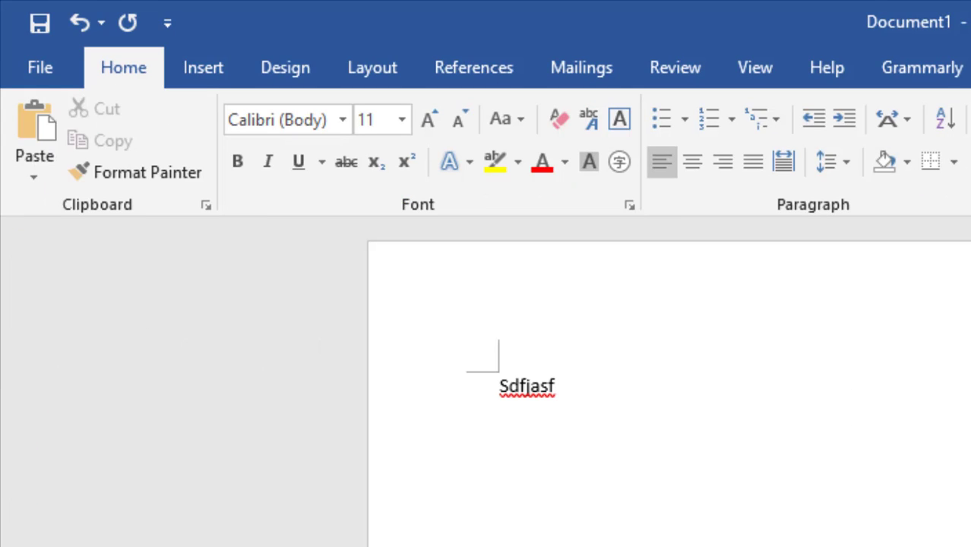
# - Add 'jasdasd' to the document, then clear all the text
pyautogui.write('jasdasd')
pyautogui.hotkey('ctrl', 'a')
pyautogui.press('BackSpace')
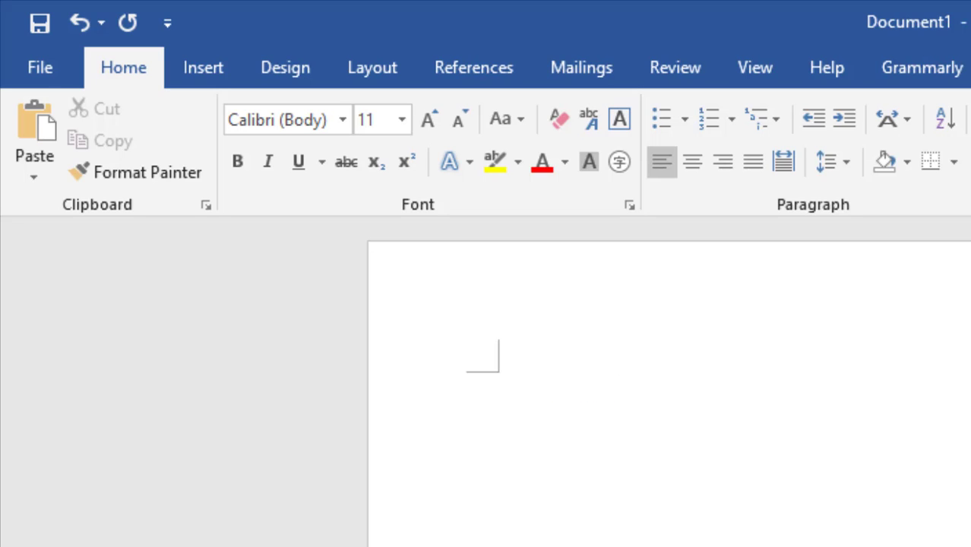
# - Type 'gooooo', correct it to 'Good', and start a new line
pyautogui.write('gooooo')
pyautogui.press('Return')
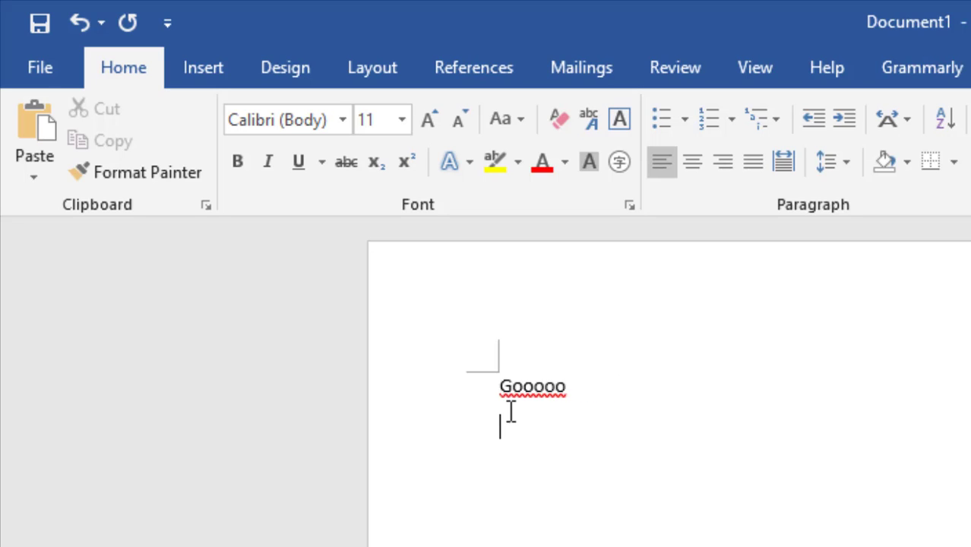
pyautogui.press('BackSpace')
pyautogui.press('BackSpace')
pyautogui.press('BackSpace')
pyautogui.press('BackSpace')
pyautogui.write('d')
pyautogui.press('Return')
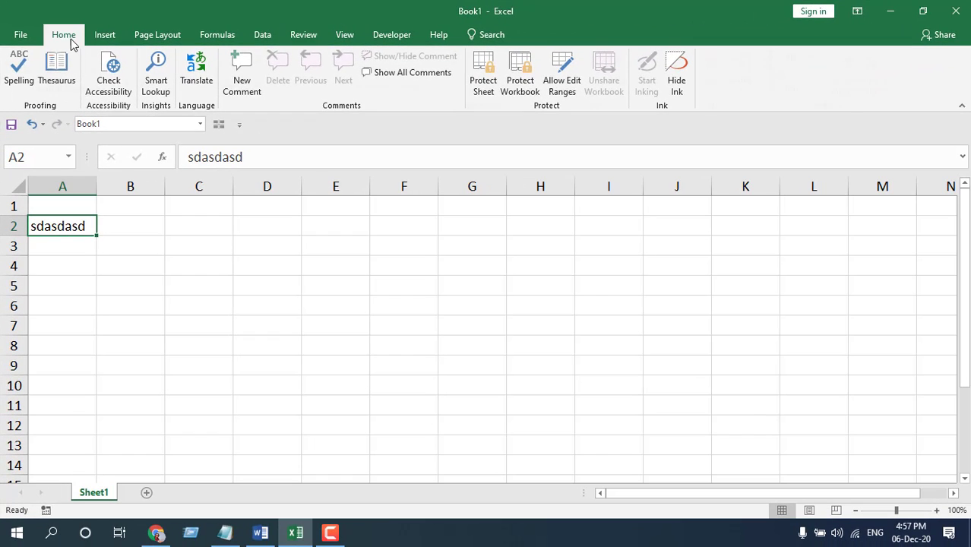
# - Switch the Excel ribbon back to the Home tab
pyautogui.click(65, 35)
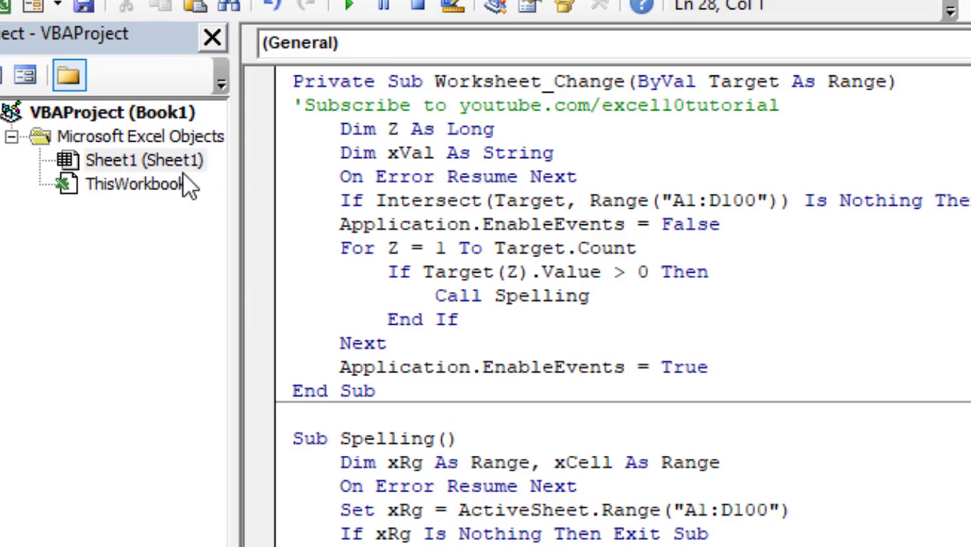
pyautogui.click(778, 323)
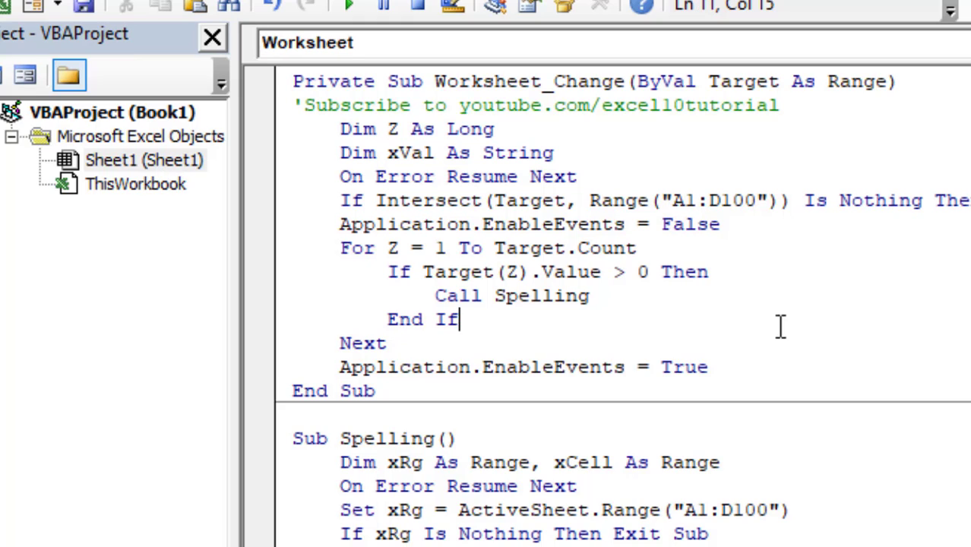
pyautogui.click(439, 389)
pyautogui.moveTo(671, 201); pyautogui.dragTo(755, 201)
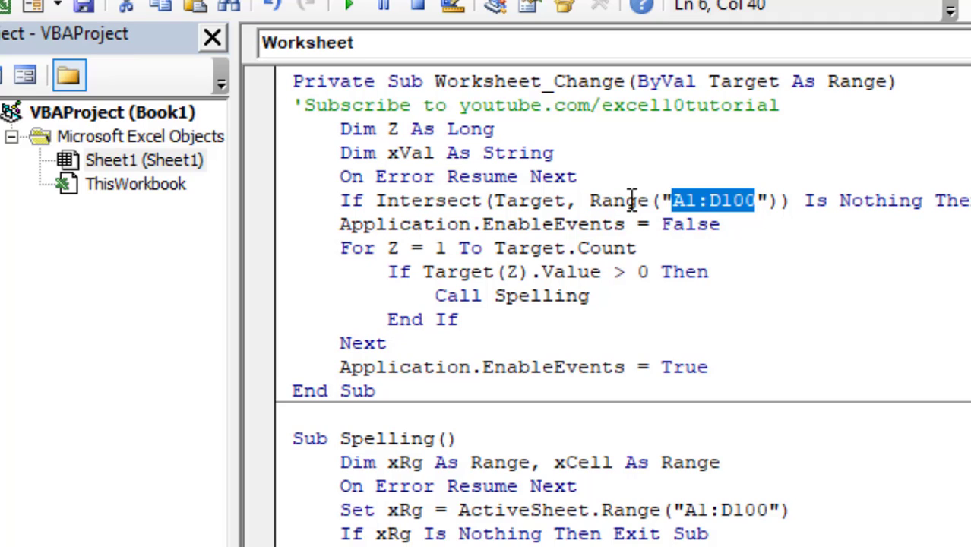
pyautogui.click(684, 216)
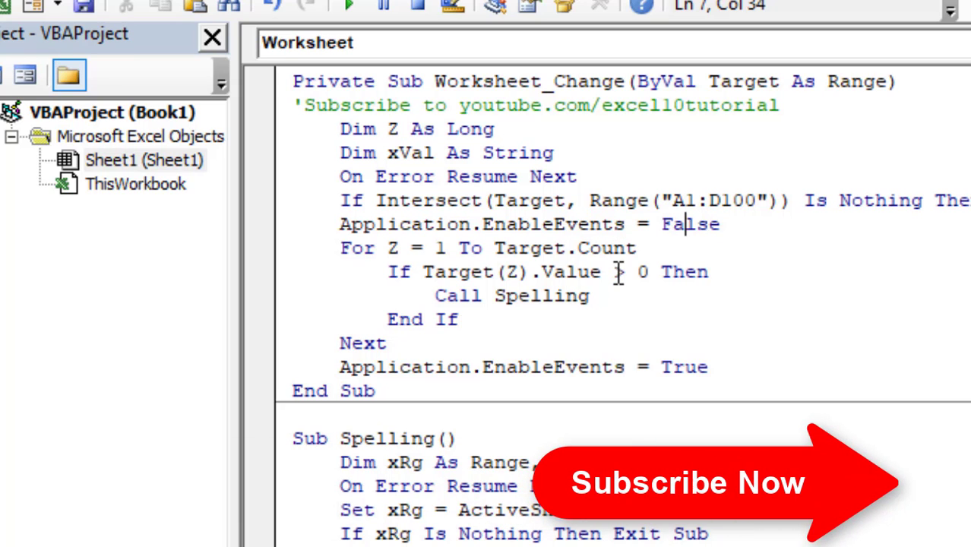
pyautogui.moveTo(494, 296); pyautogui.dragTo(591, 298)
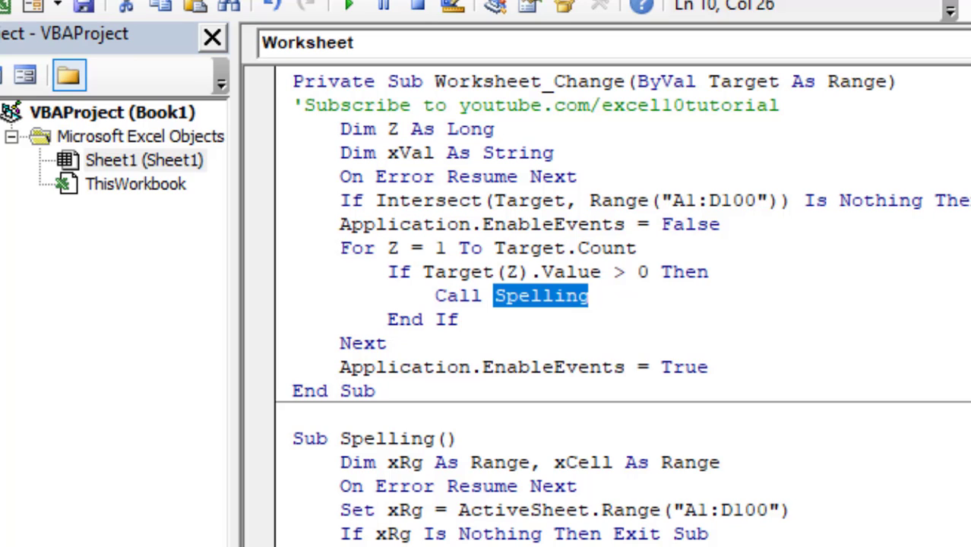
pyautogui.moveTo(472, 389); pyautogui.dragTo(293, 76)
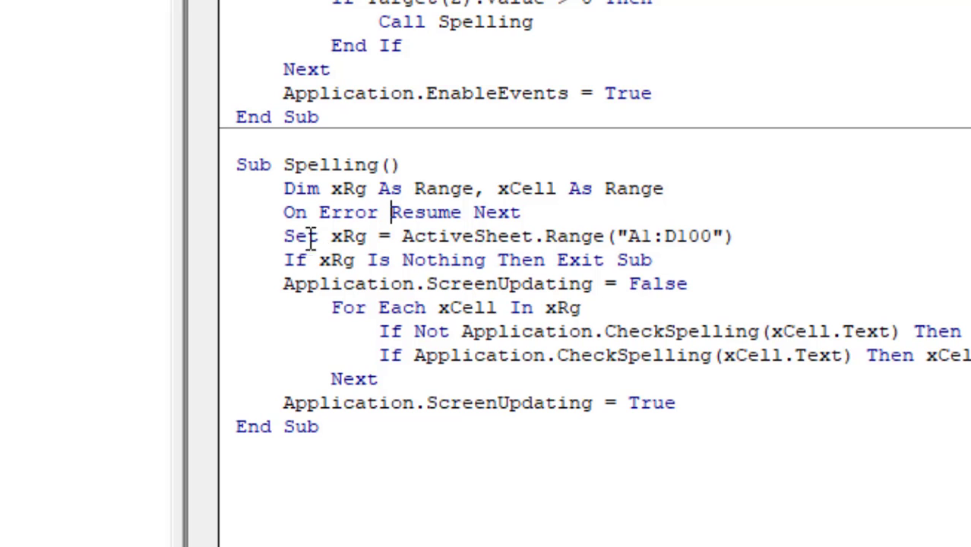
pyautogui.moveTo(284, 235); pyautogui.dragTo(738, 235)
pyautogui.click(740, 237)
pyautogui.moveTo(629, 236); pyautogui.dragTo(712, 236)
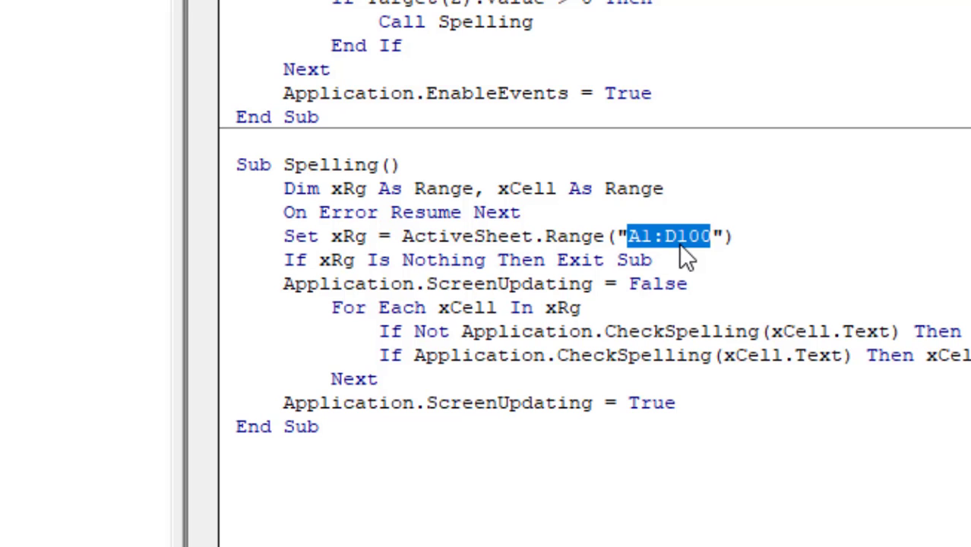
pyautogui.click(679, 243)
pyautogui.moveTo(378, 331)
pyautogui.mouseDown()
pyautogui.moveTo(848, 331)
pyautogui.moveTo(936, 314)
pyautogui.mouseUp()
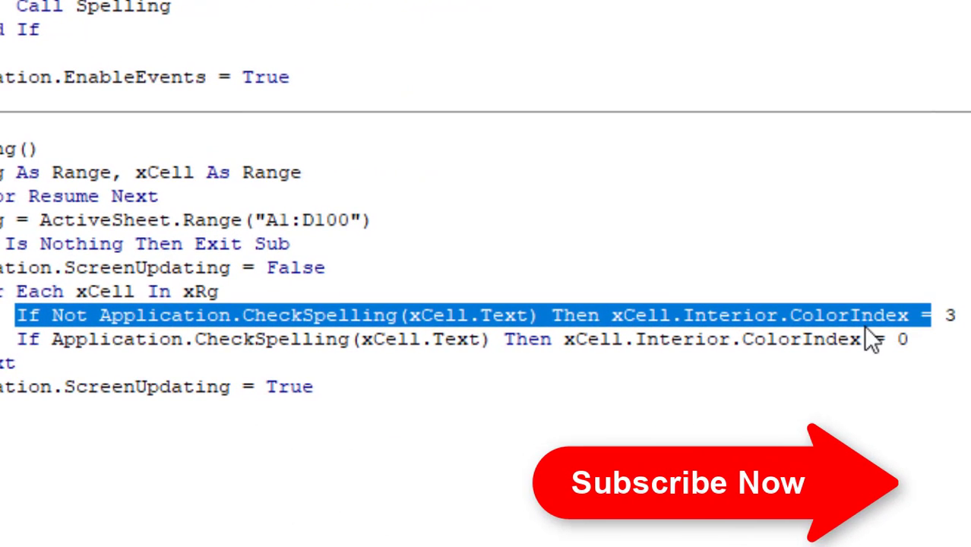
pyautogui.doubleClick(949, 314)
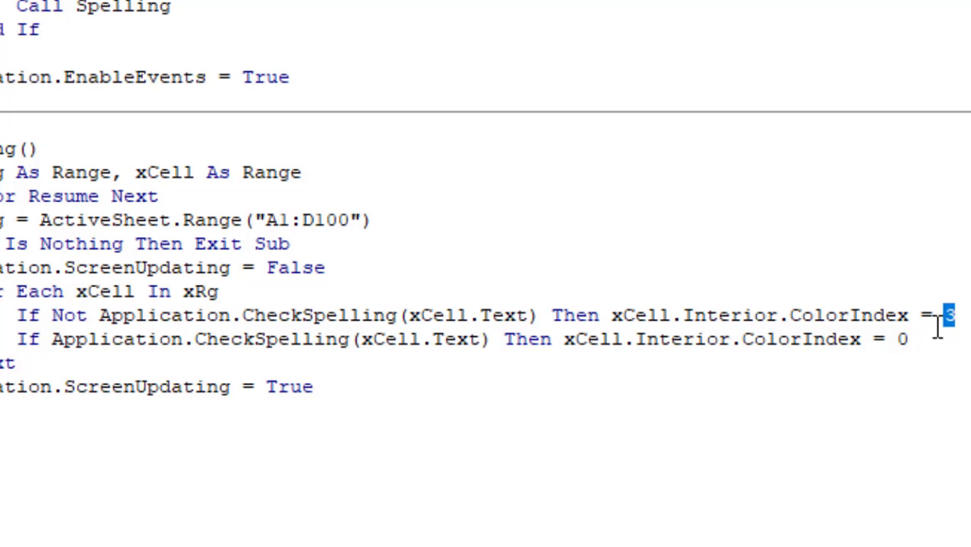
pyautogui.moveTo(15, 339); pyautogui.dragTo(904, 343)
pyautogui.click(915, 343)
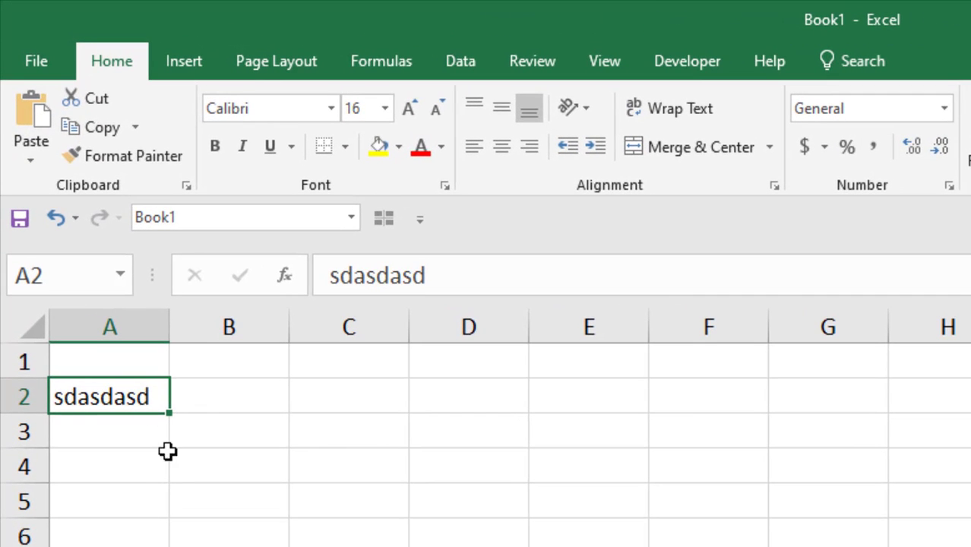
# - Enter the misspelled 'hsdfbsdf' in cell A2 so it turns red
pyautogui.write('hsdfbsdf')
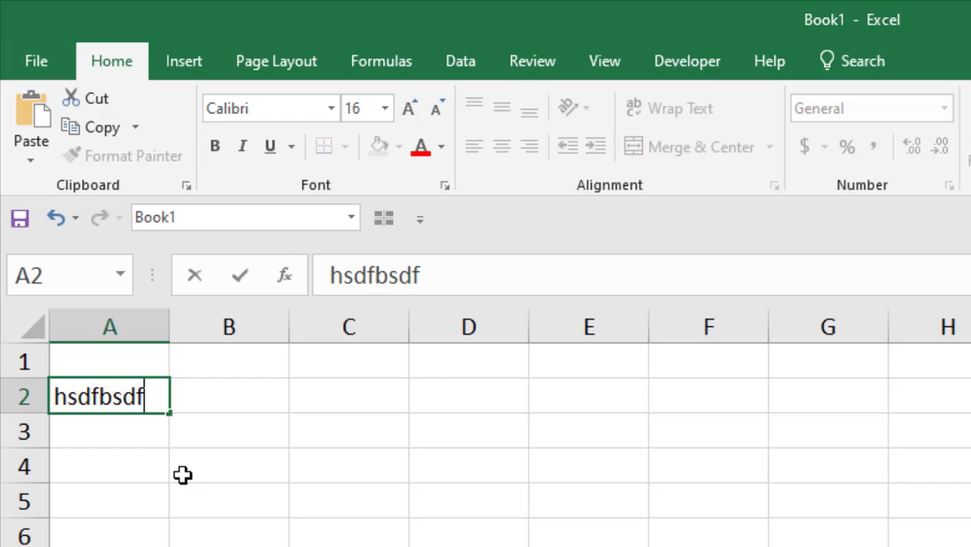
pyautogui.press('Return')
pyautogui.click(151, 393)
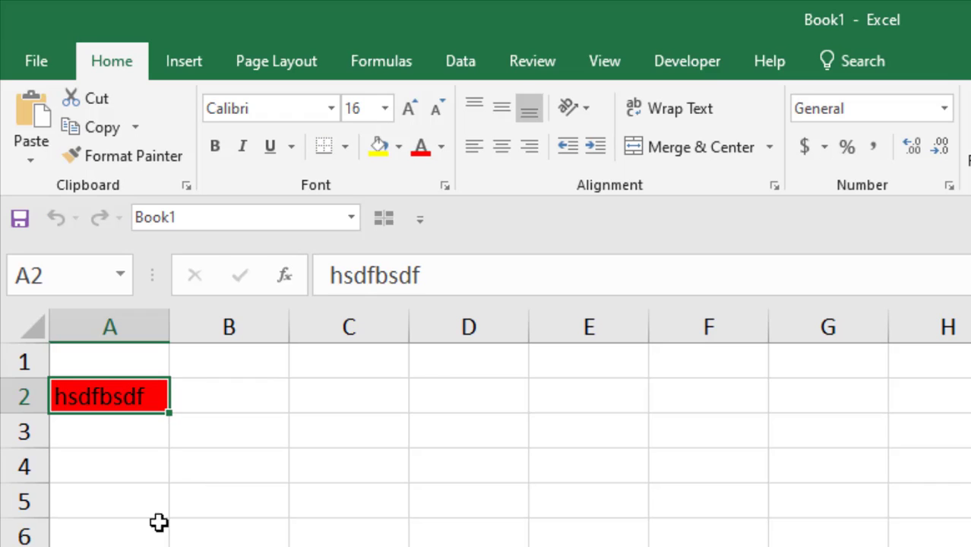
# - Replace A2's text with the correctly spelled 'head', clearing the red fill
pyautogui.doubleClick(158, 406)
pyautogui.moveTo(152, 397); pyautogui.dragTo(68, 396)
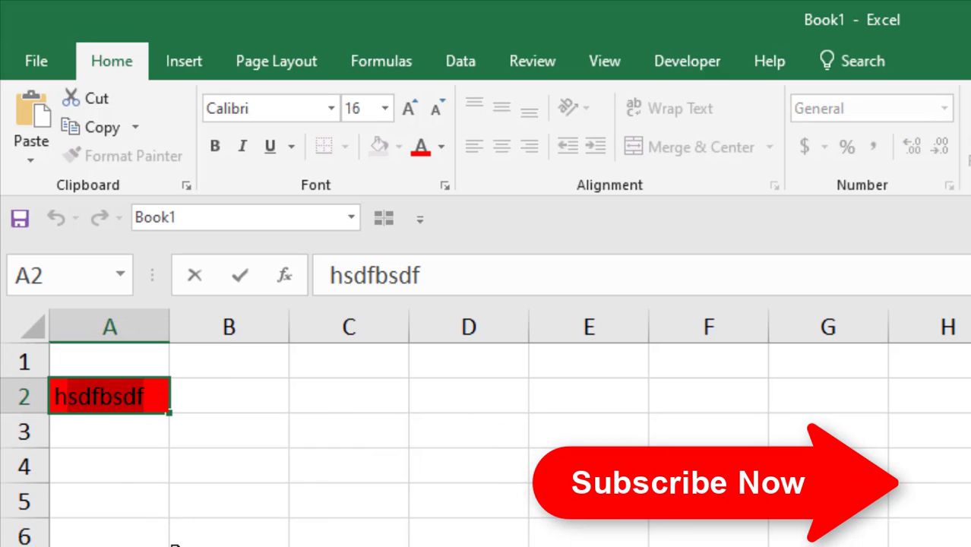
pyautogui.write('head')
pyautogui.press('Return')
pyautogui.click(131, 385)
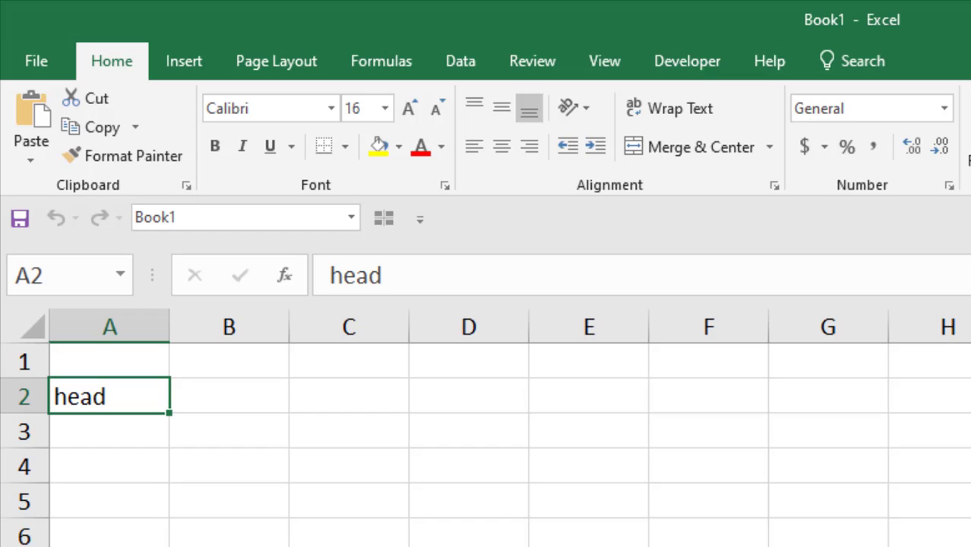
# - Enter the misspelled 'foooo' in cell A5 so it turns red
pyautogui.click(117, 491)
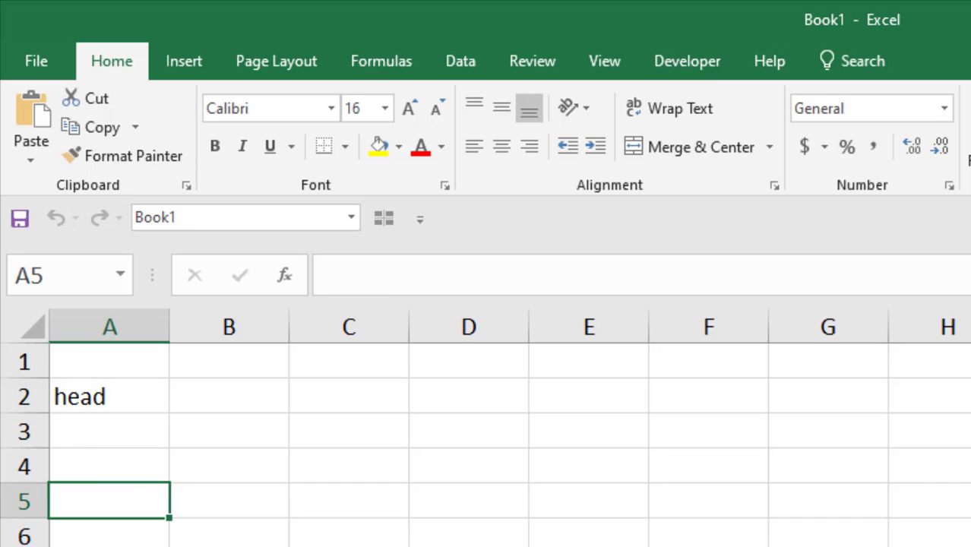
pyautogui.write('foooo')
pyautogui.press('Return')
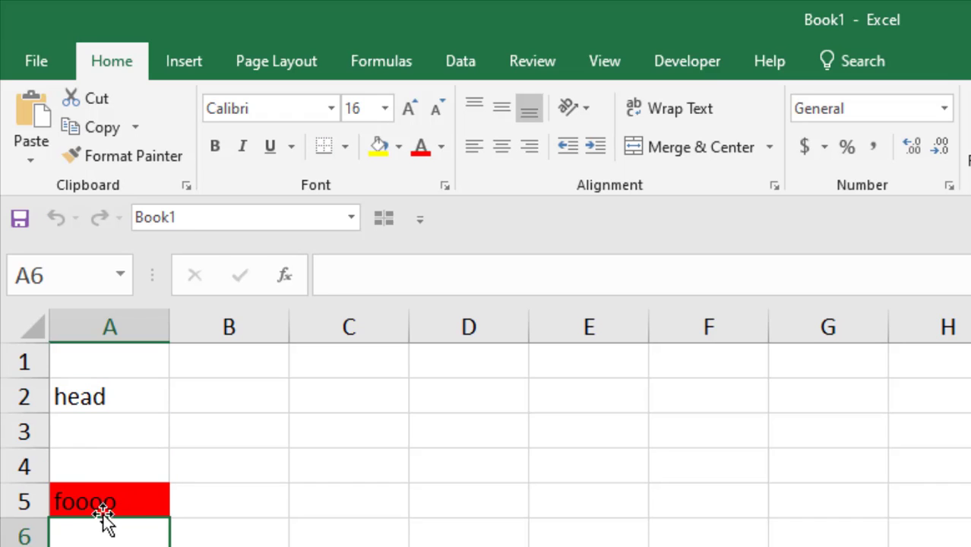
# - Correct cell A5 to 'food' so the fill disappears
pyautogui.doubleClick(150, 501)
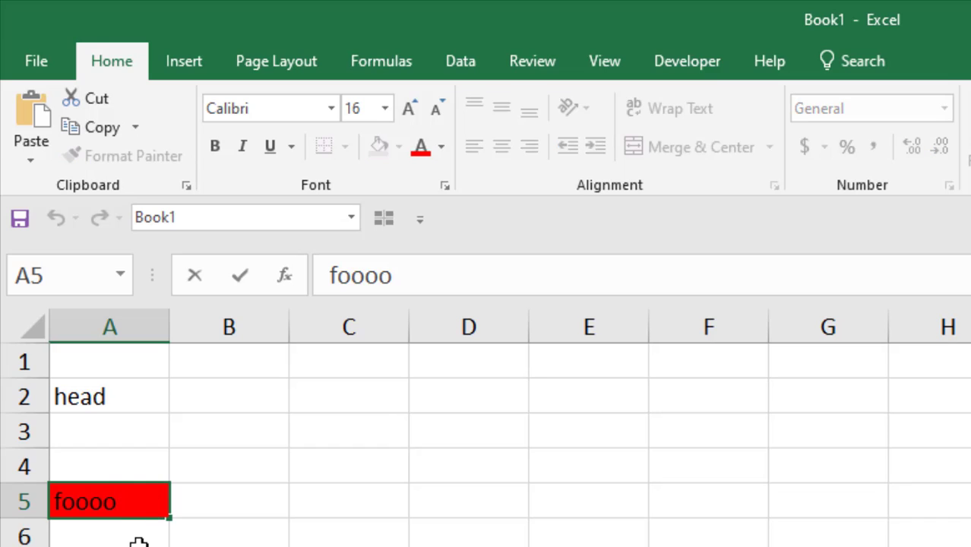
pyautogui.press('BackSpace')
pyautogui.press('BackSpace')
pyautogui.write('d')
pyautogui.press('Return')
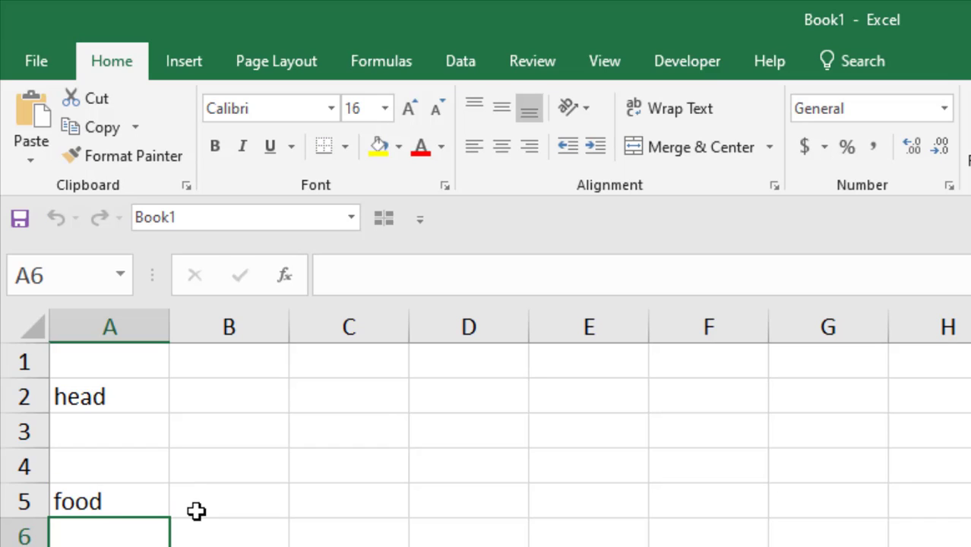
pyautogui.click(154, 510)
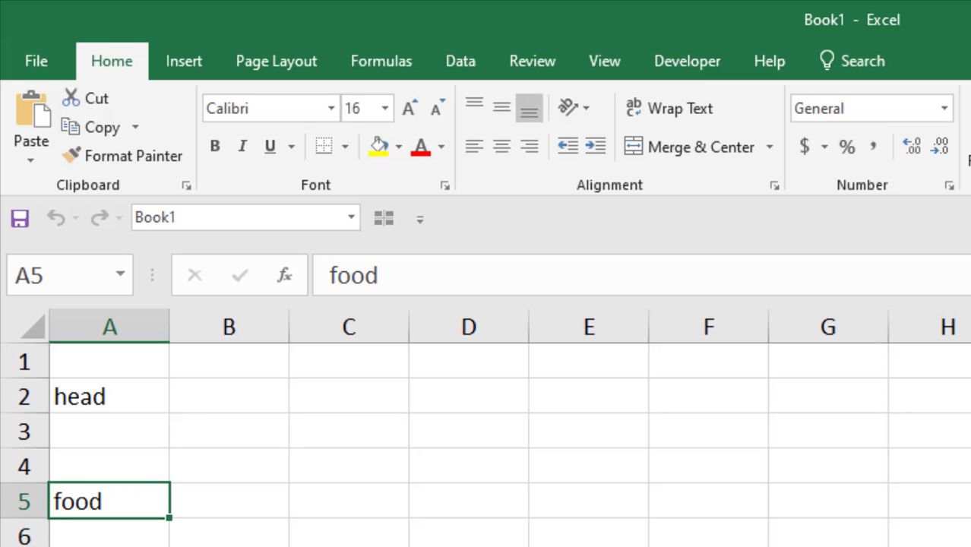